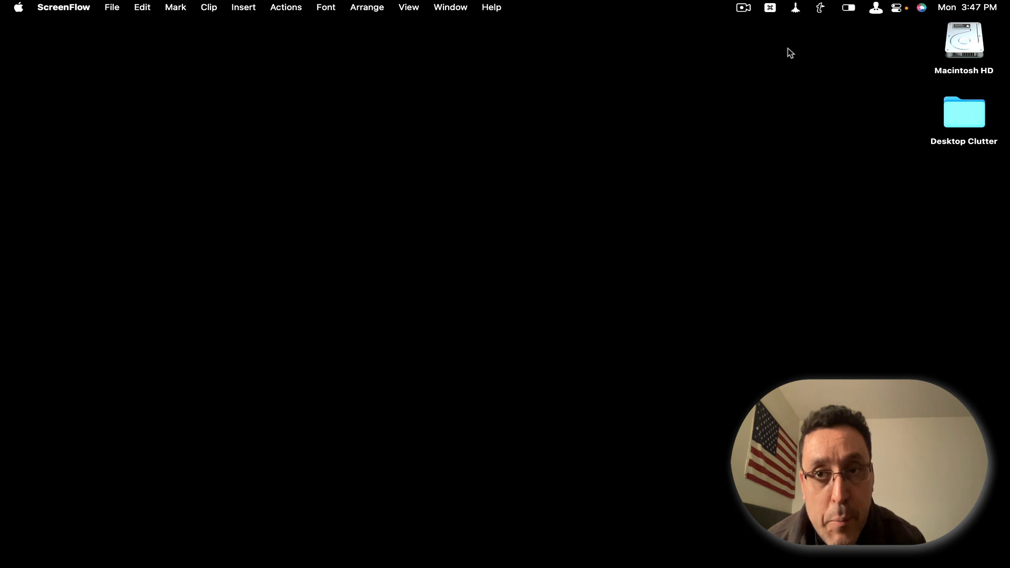
Open Hazel's main window to show its monitored folders and rules
click(795, 11)
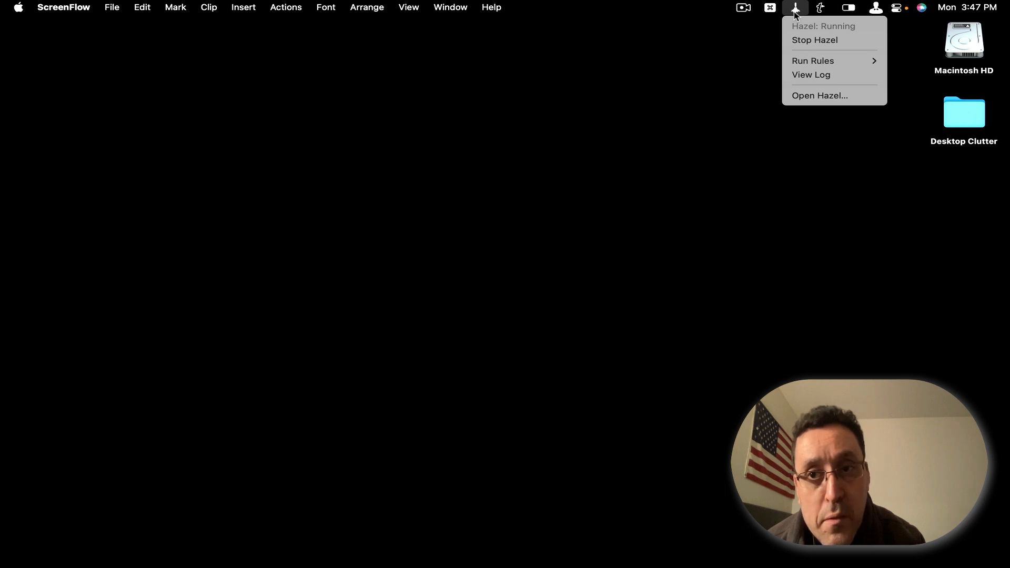
click(821, 95)
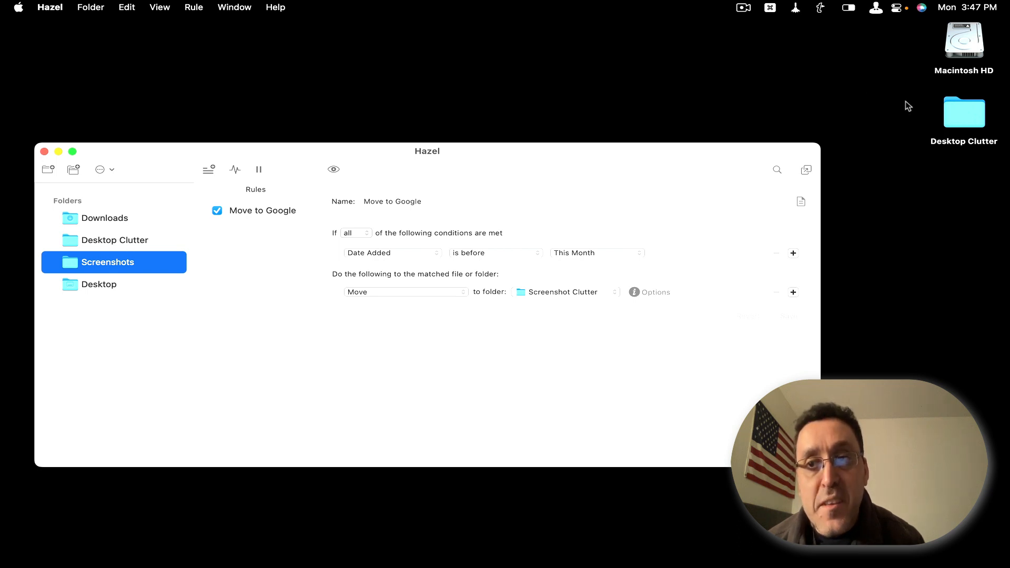
Switch to Finder and browse the files in Google Drive's My Drive folder
double_click(954, 124)
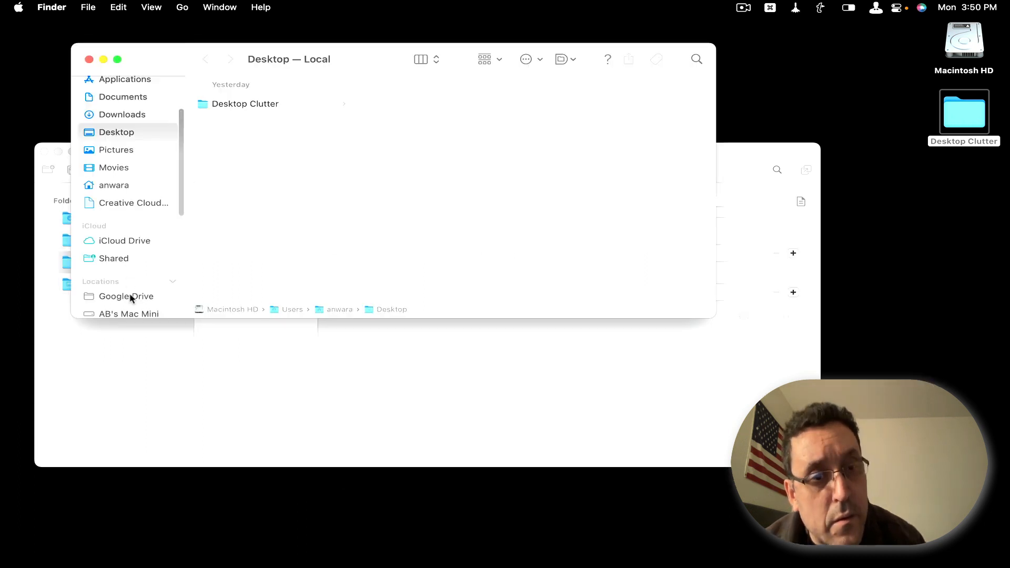
click(126, 296)
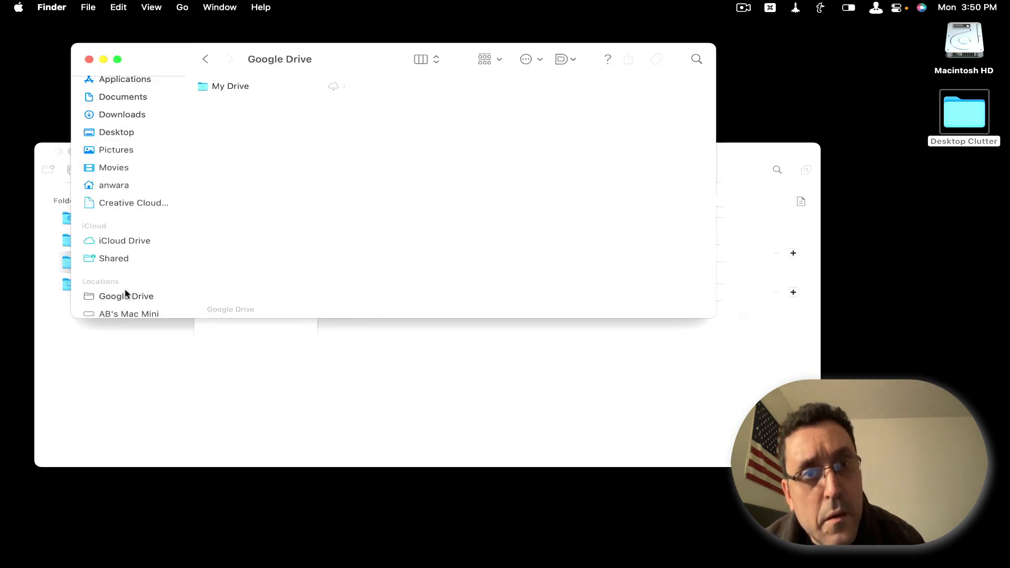
click(246, 86)
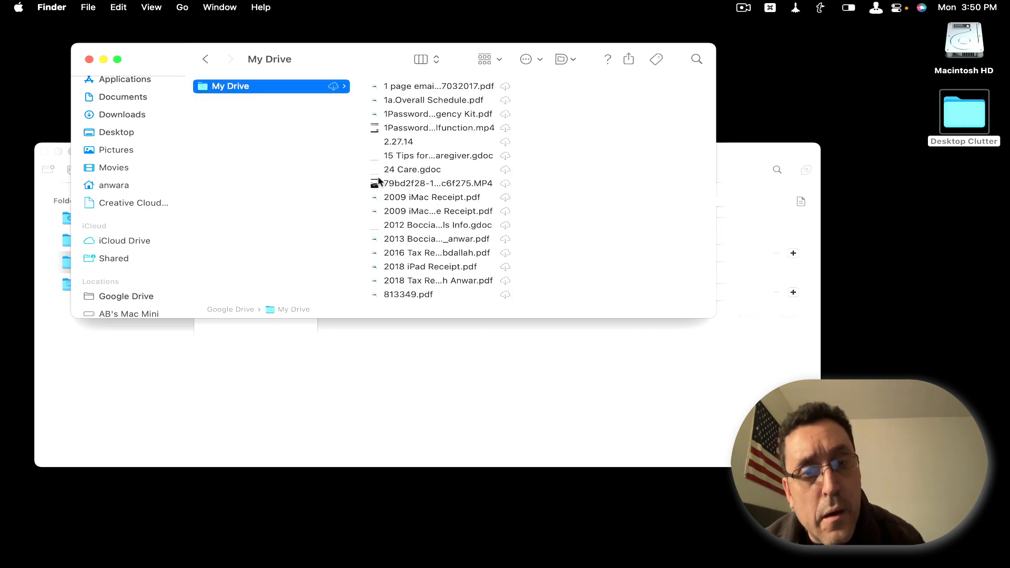
scroll(379, 181, down, 10)
scroll(379, 181, down, 15)
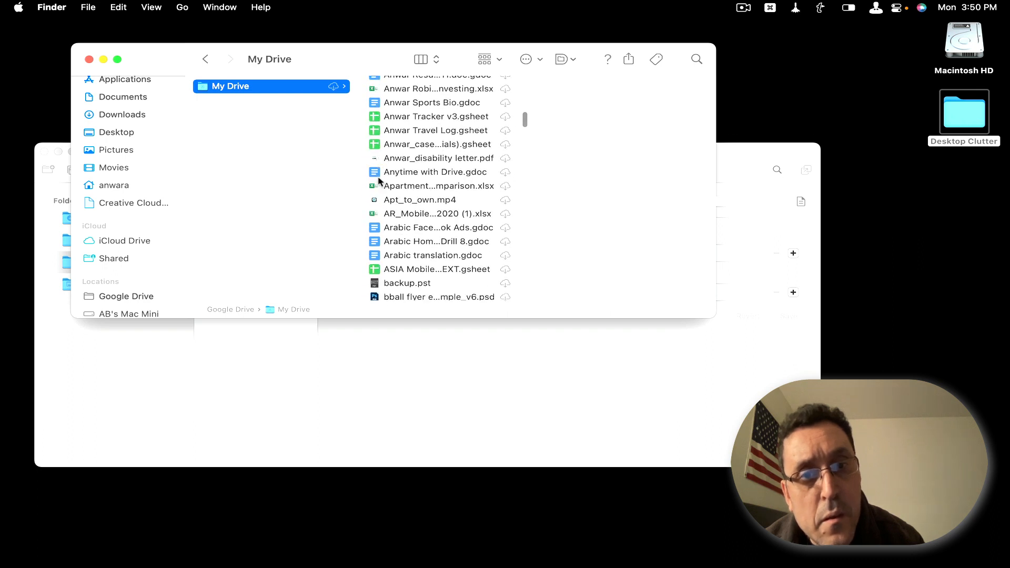
scroll(378, 181, up, 3)
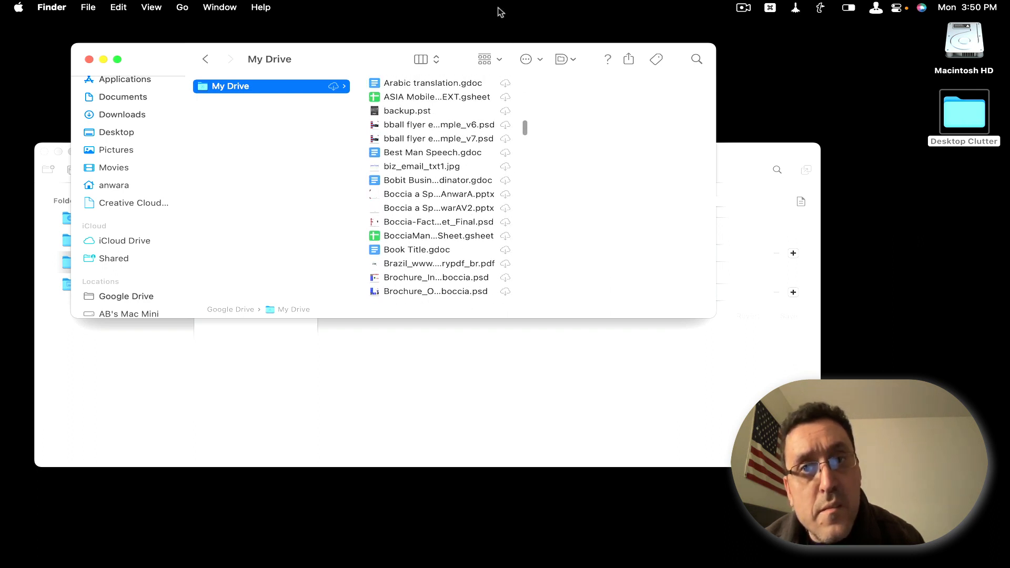
Group the My Drive contents by Kind and look through the folders for Screenshot Clutter
click(489, 60)
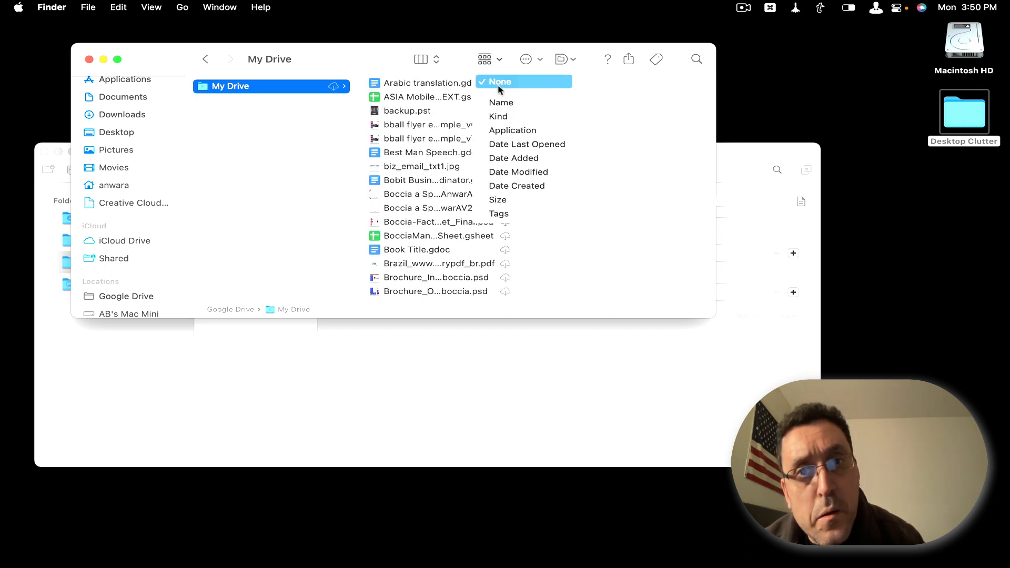
click(506, 117)
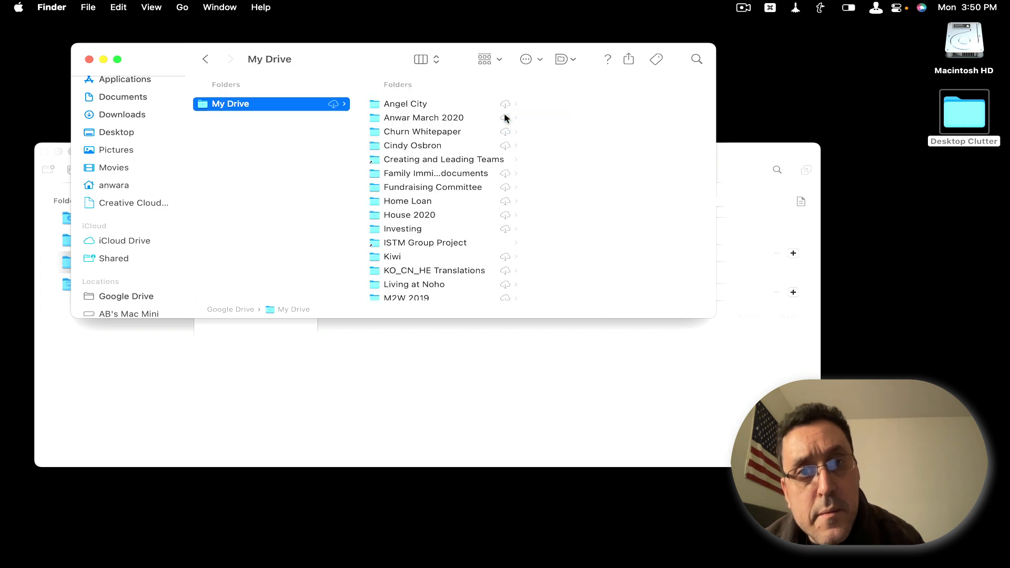
scroll(507, 117, down, 4)
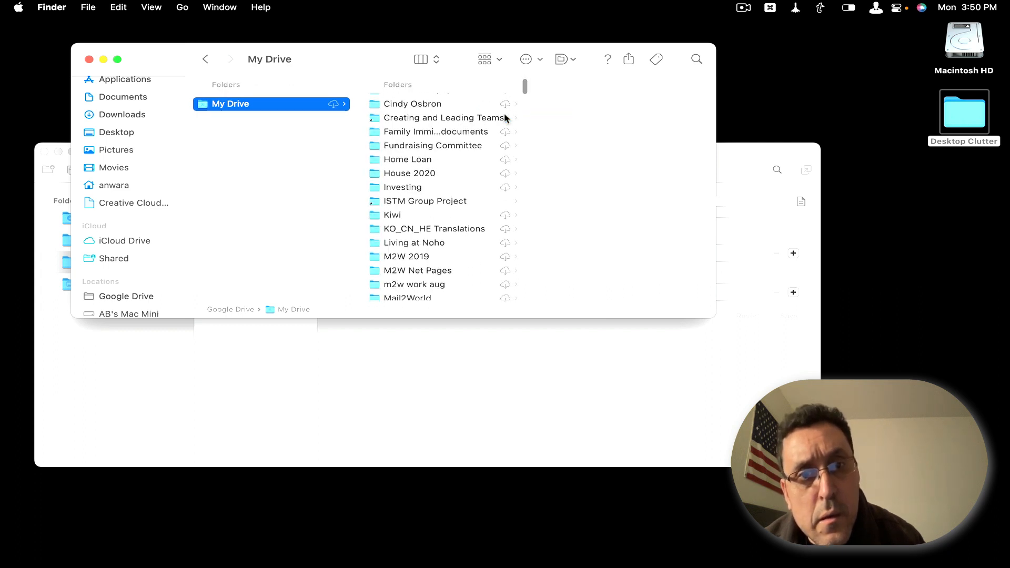
scroll(506, 117, down, 8)
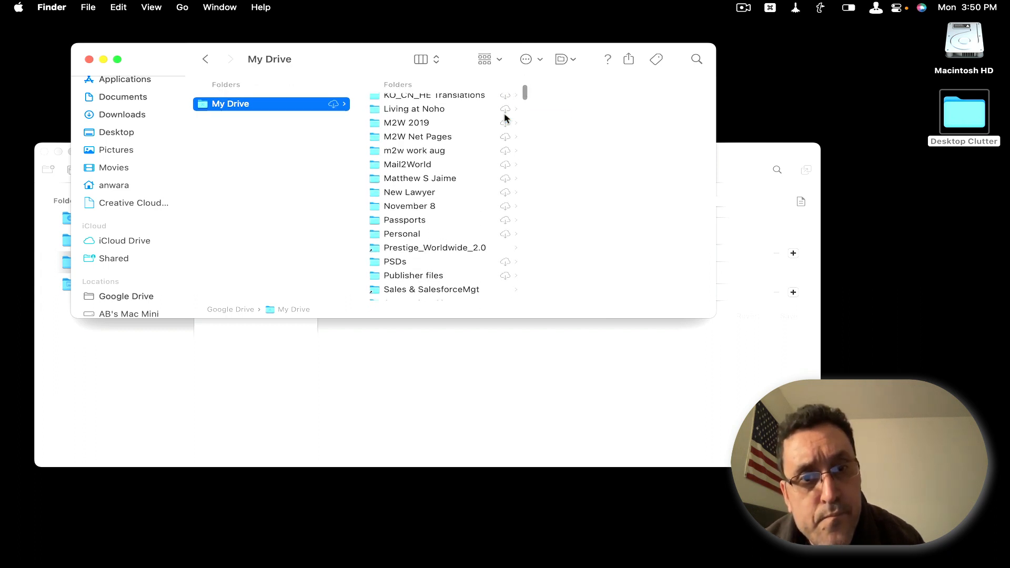
scroll(506, 116, down, 8)
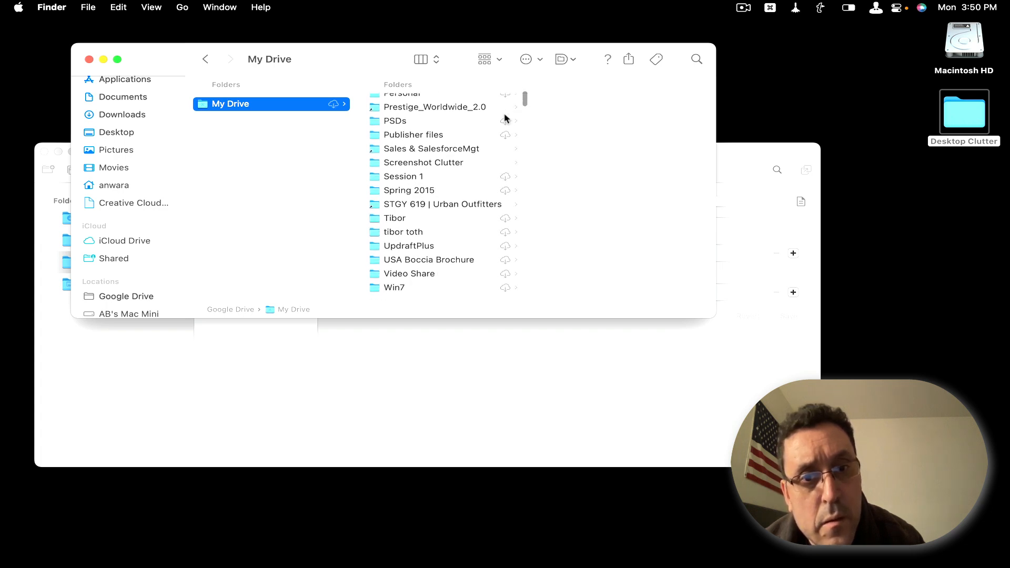
scroll(505, 113, up, 6)
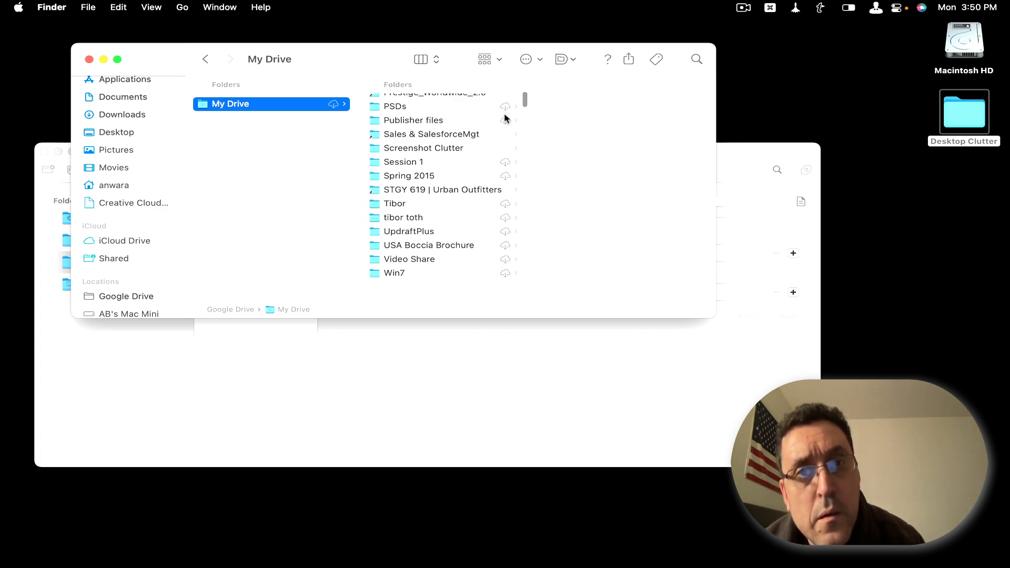
Group the My Drive contents by Date Added to locate the Screenshot Clutter folder, and close the Finder window
click(487, 61)
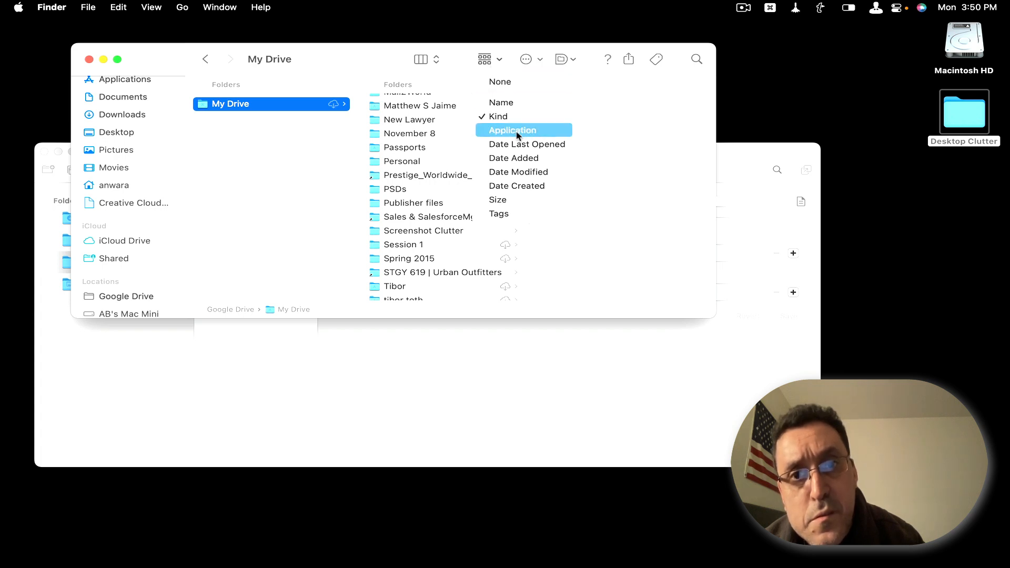
click(524, 157)
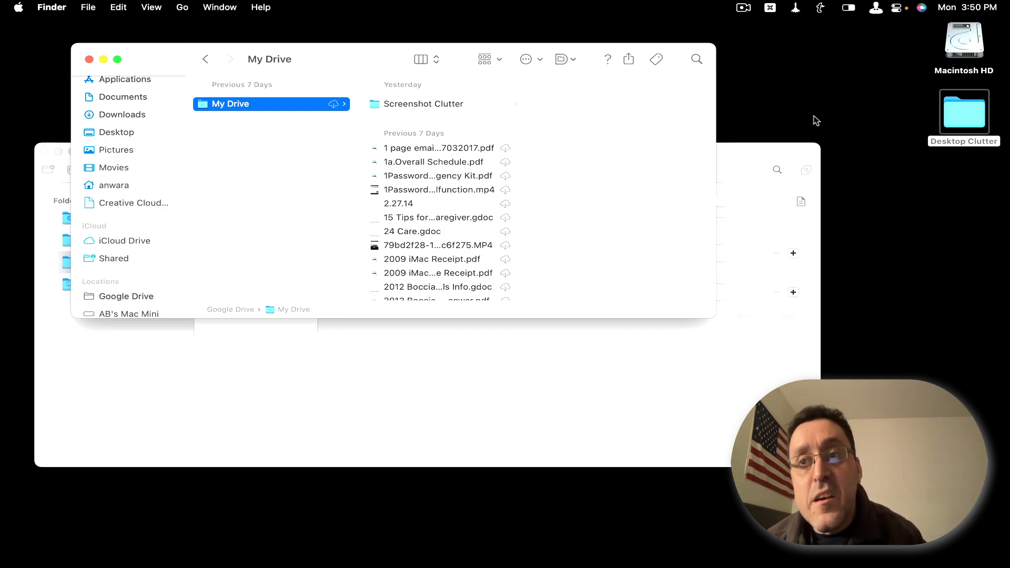
click(534, 5)
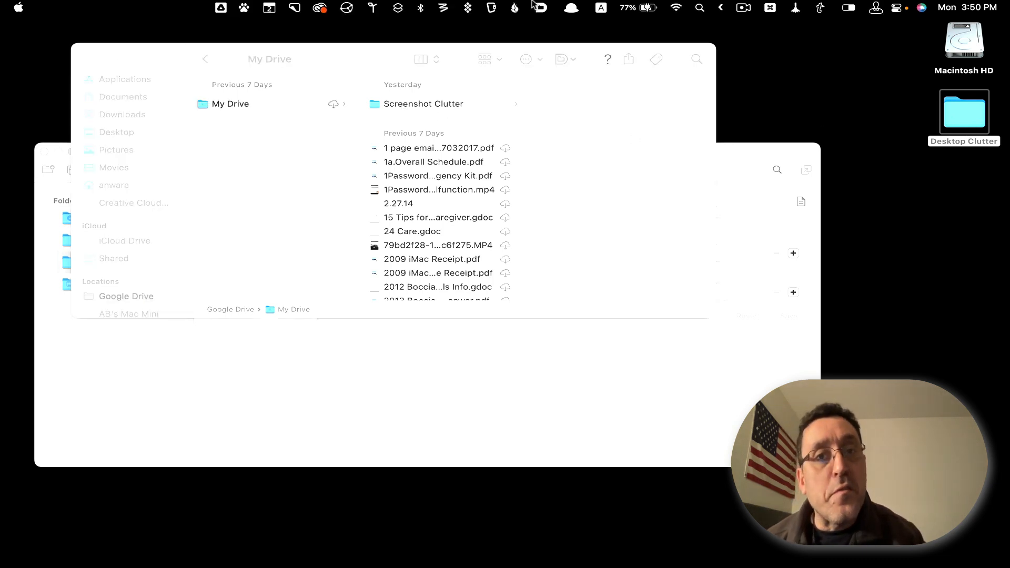
click(385, 96)
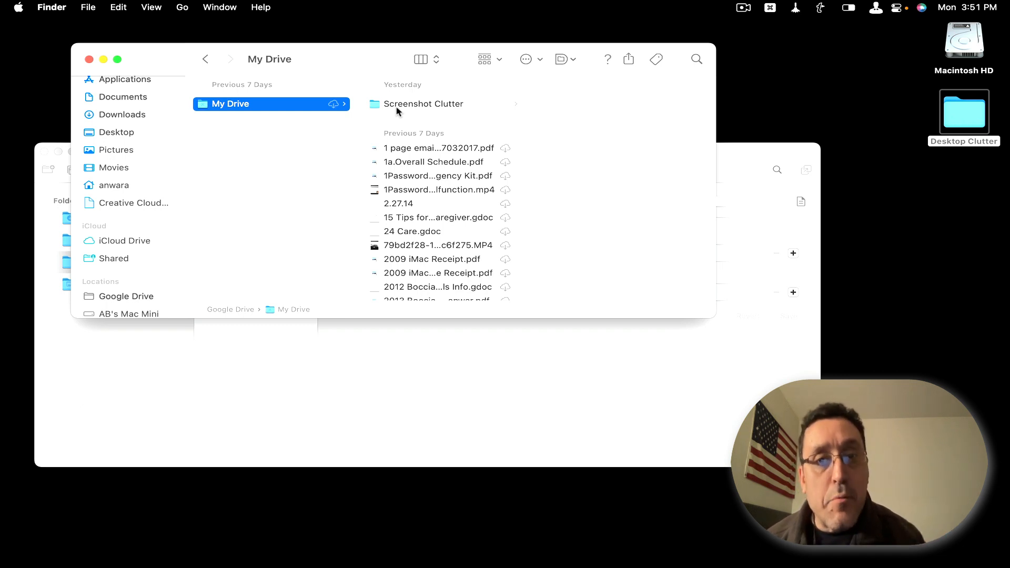
click(90, 60)
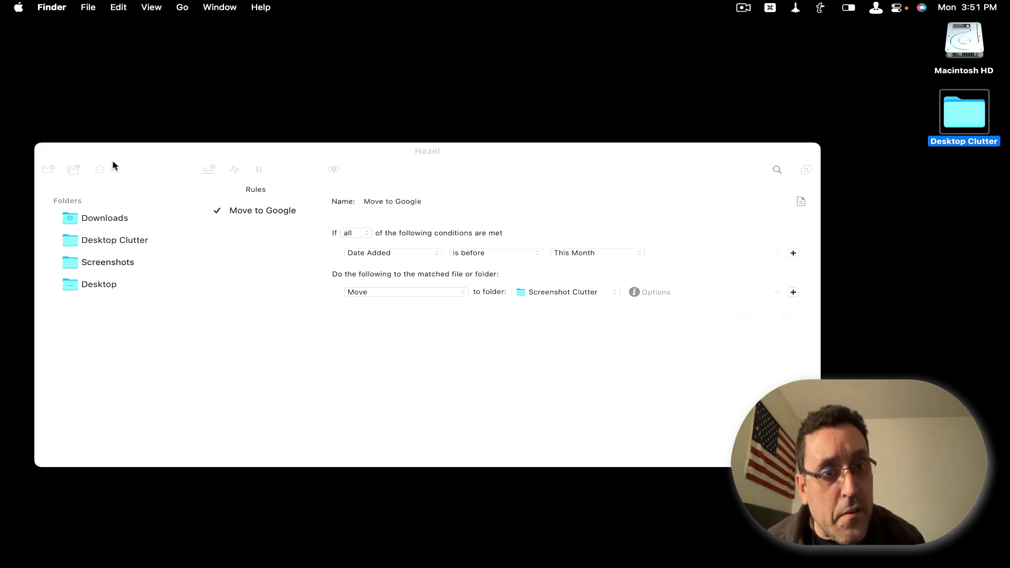
Switch to Hazel and review the Desktop folder's Desktop Junk rule, including its conditions and destination folder
click(135, 287)
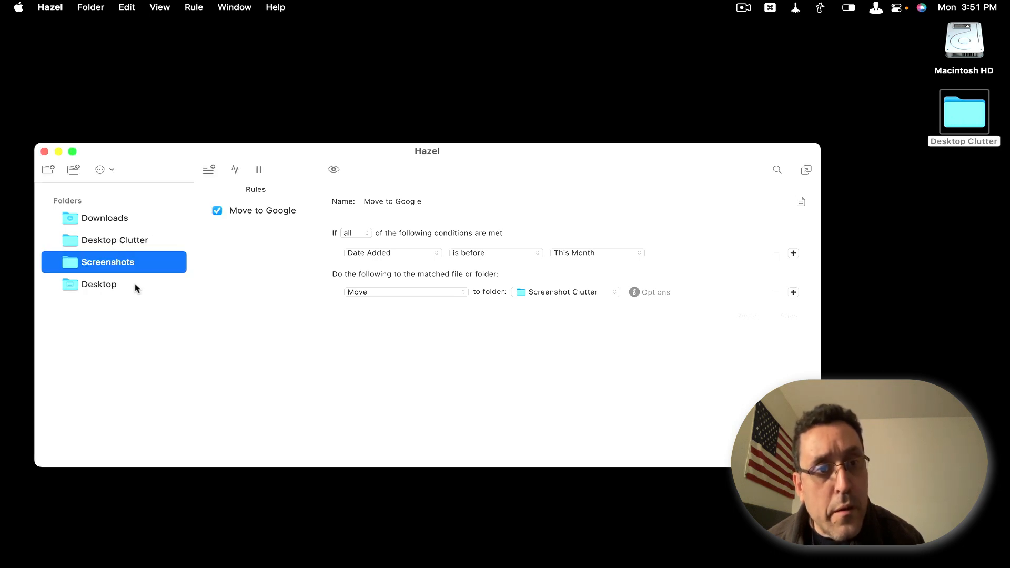
click(97, 284)
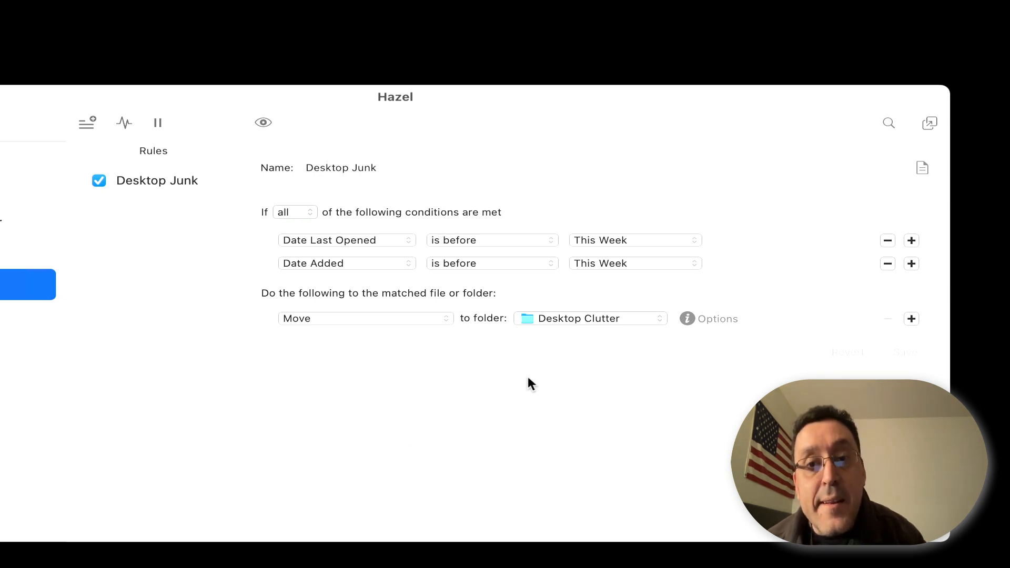
click(572, 326)
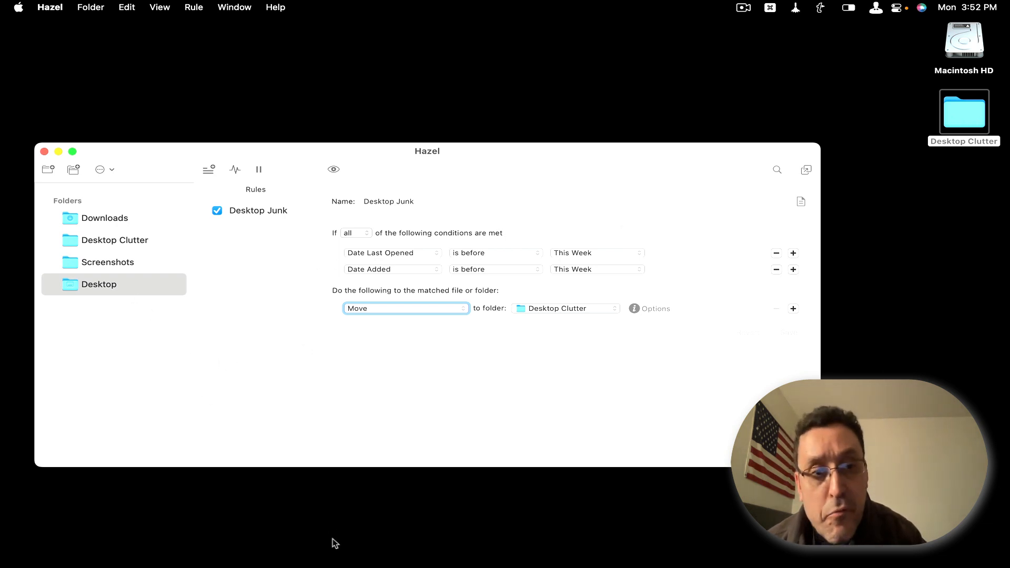
Review the Docs Sort, Image Sort and Screenshot Sort rules of Desktop Clutter, and the Move to Google rule of Screenshots
click(95, 245)
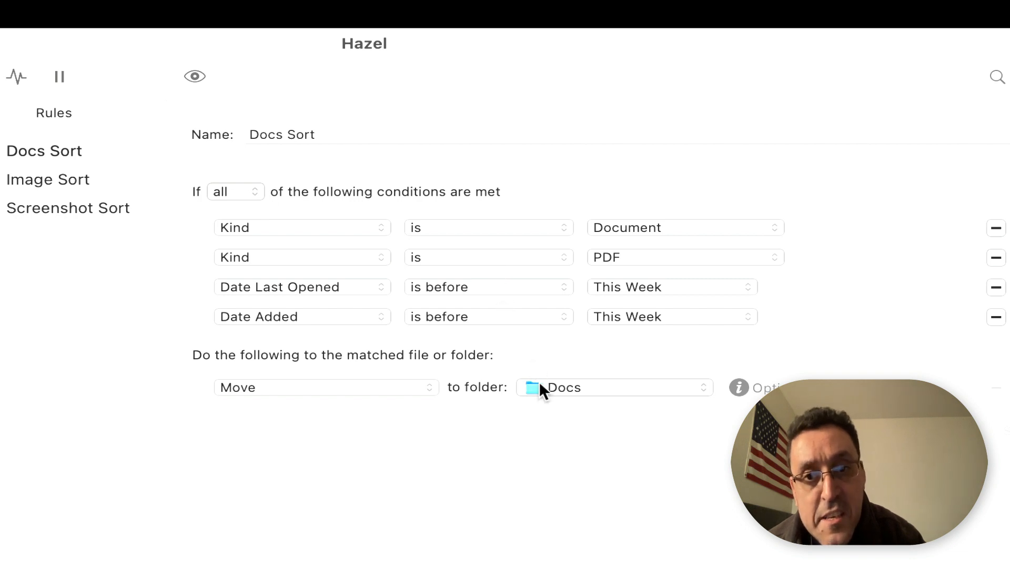
mouse_move(537, 383)
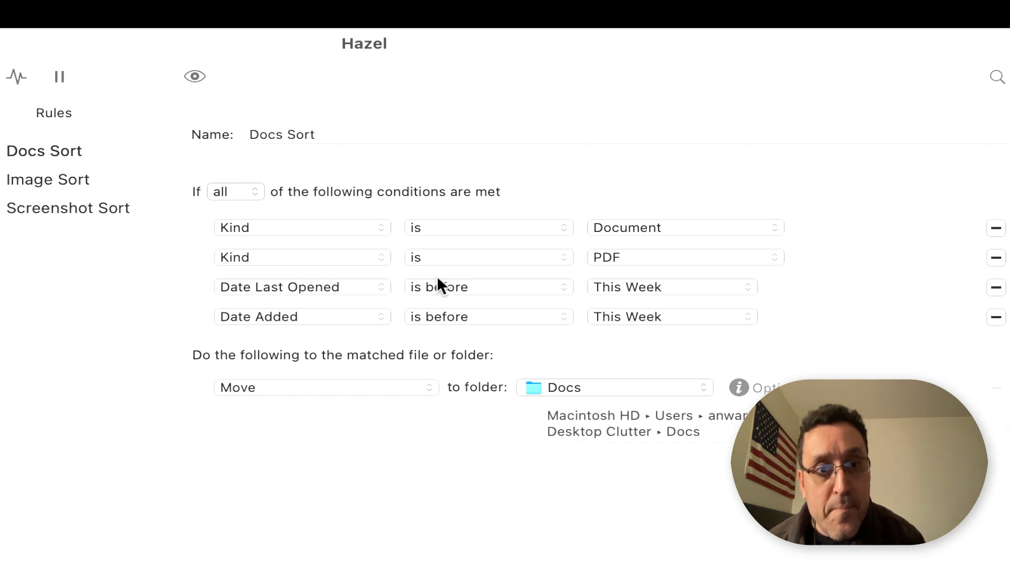
click(46, 179)
click(46, 179)
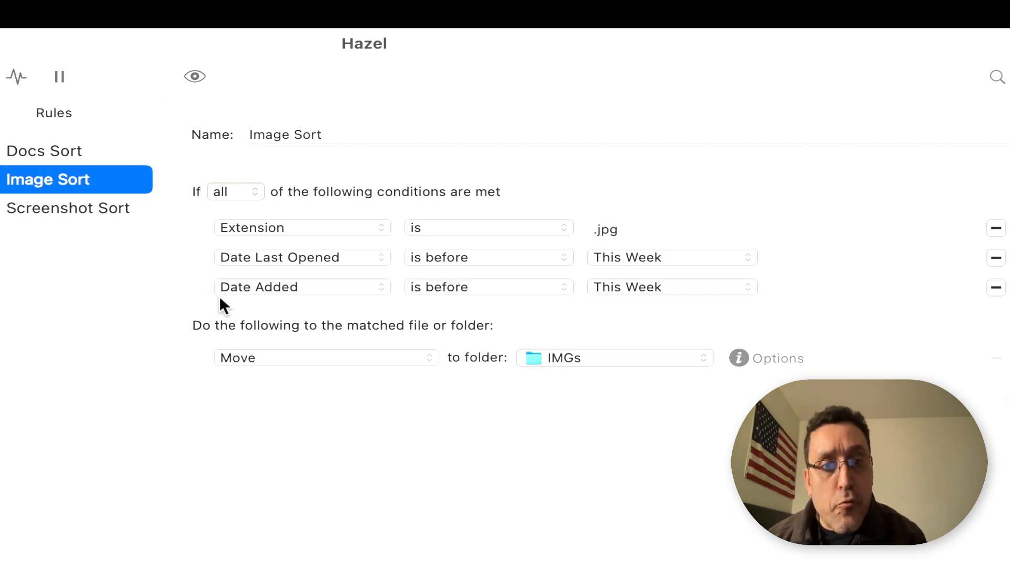
mouse_move(200, 286)
mouse_down()
mouse_move(200, 263)
mouse_move(199, 280)
mouse_up()
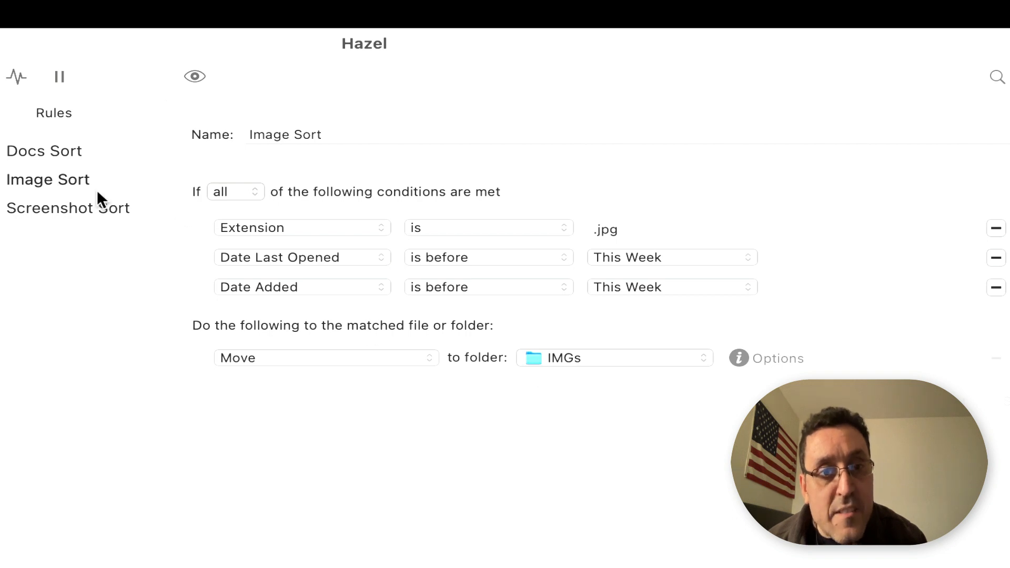
click(40, 214)
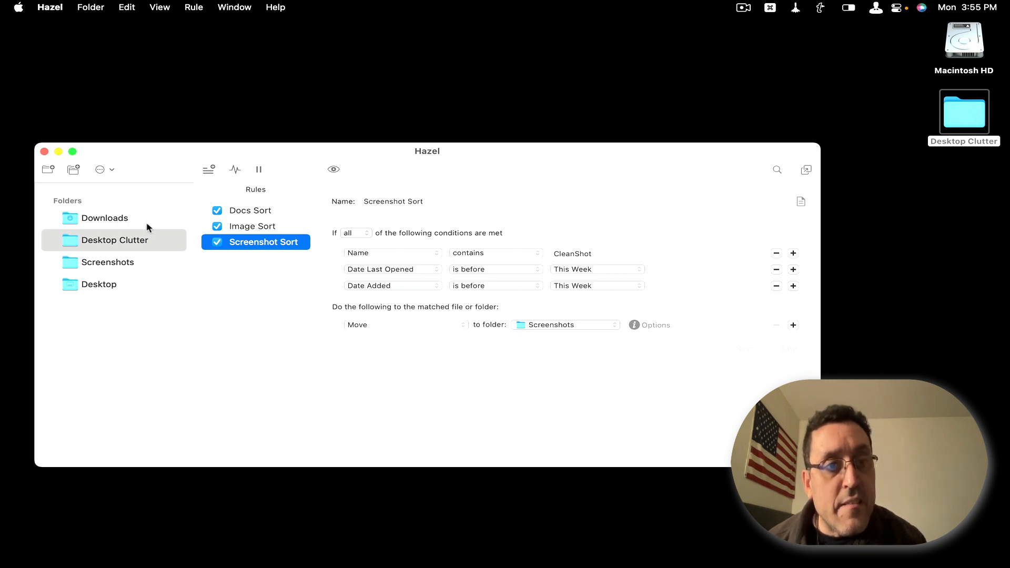
click(106, 262)
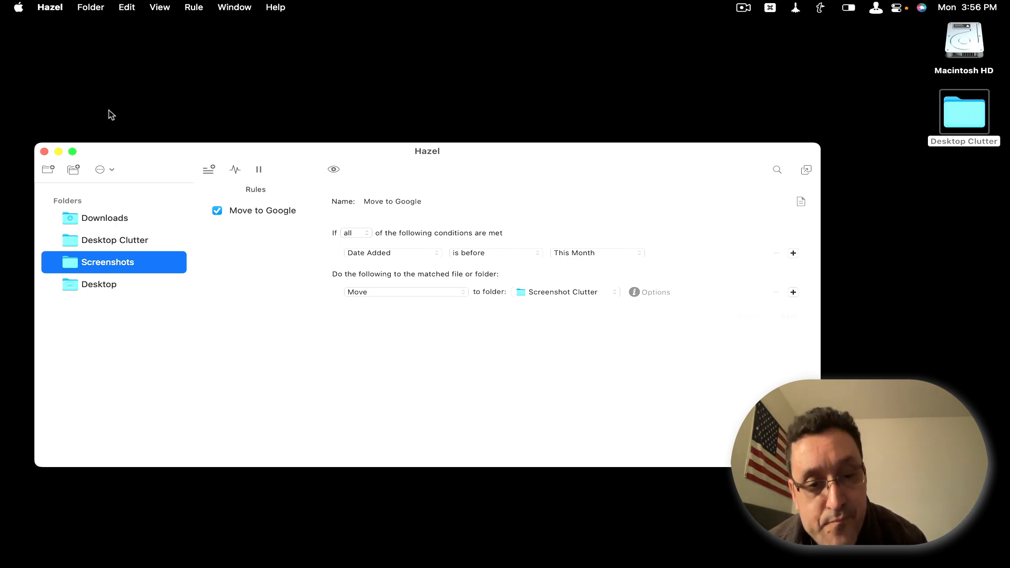
Search for "pic" in the Alfred launcher's file search and open the Pictures folder in Finder
key(alt+space)
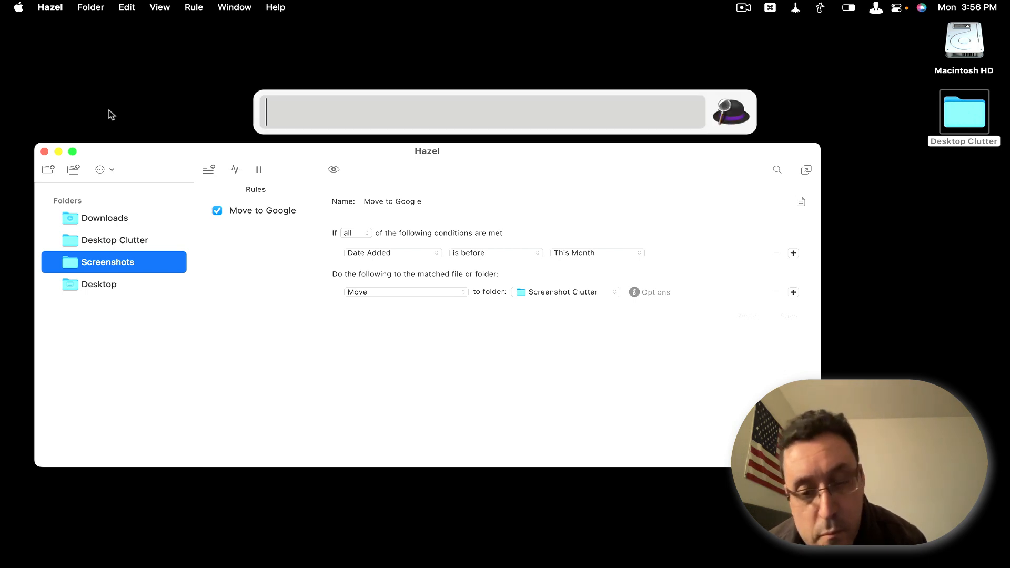
text(X)
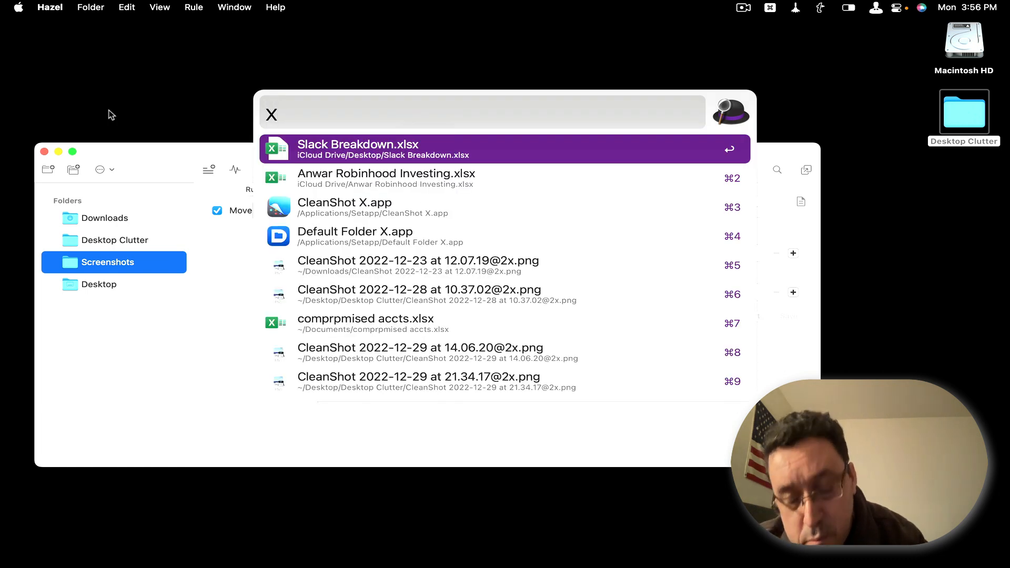
key(BackSpace)
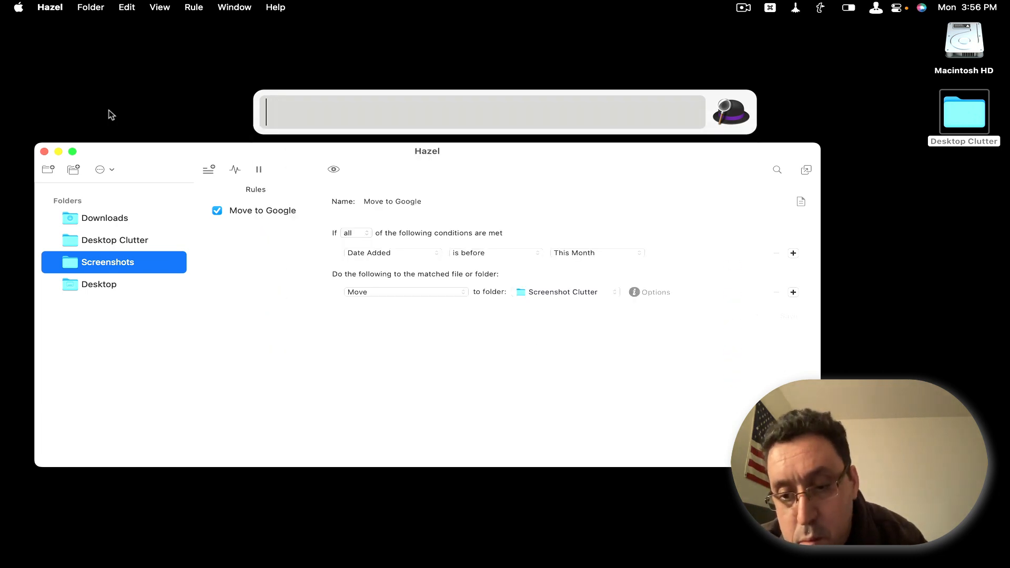
text(')
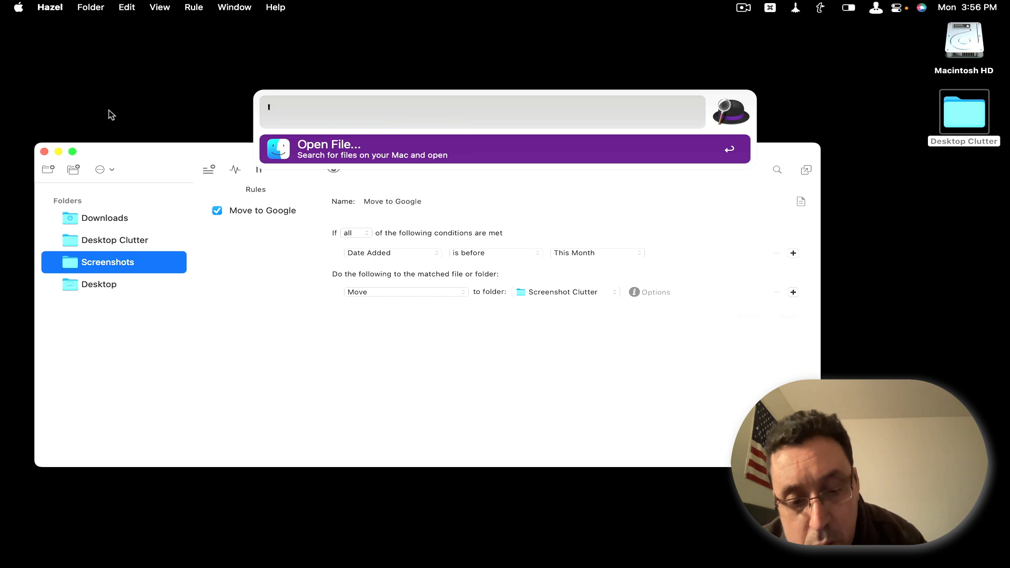
text(p)
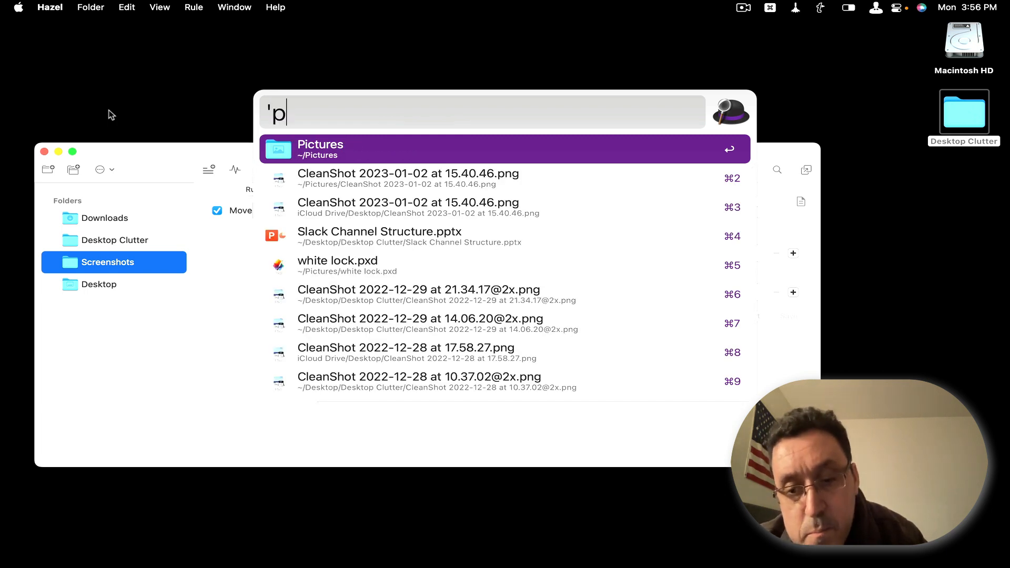
text(ic)
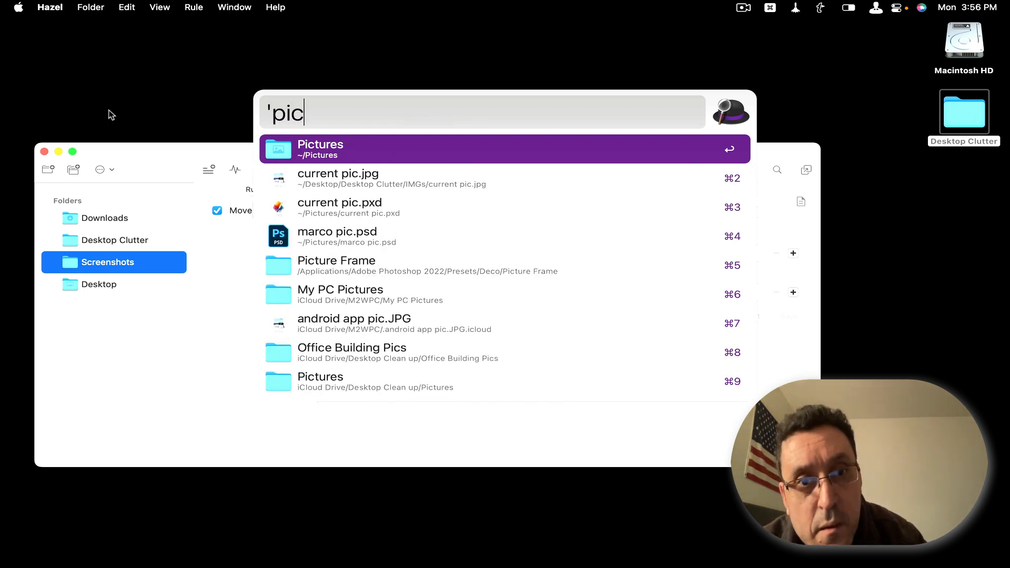
key(Return)
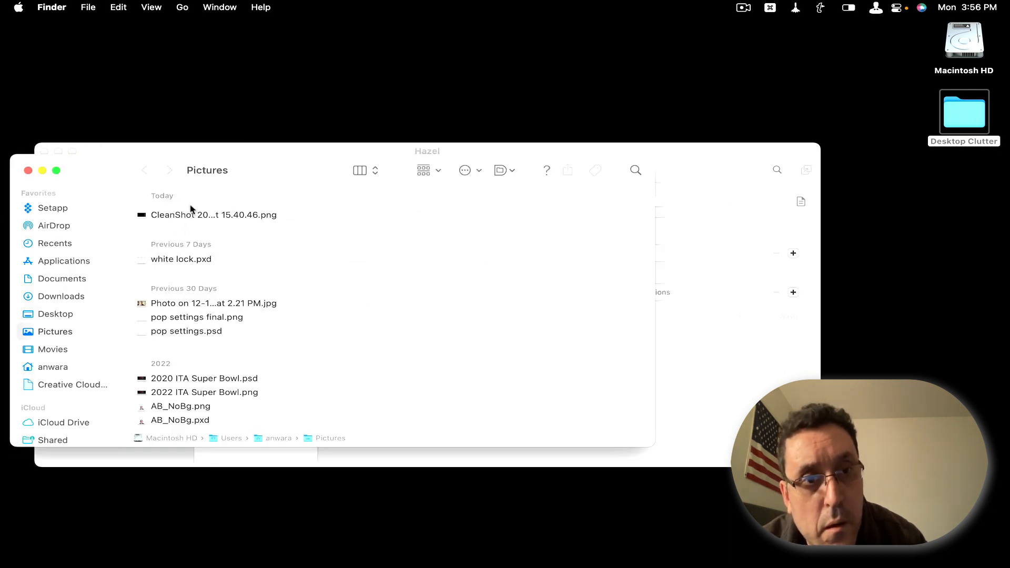
Preview the image CleanShot 2023-01-02 at 15.40.46.png at large size and close the preview
click(191, 216)
key(space)
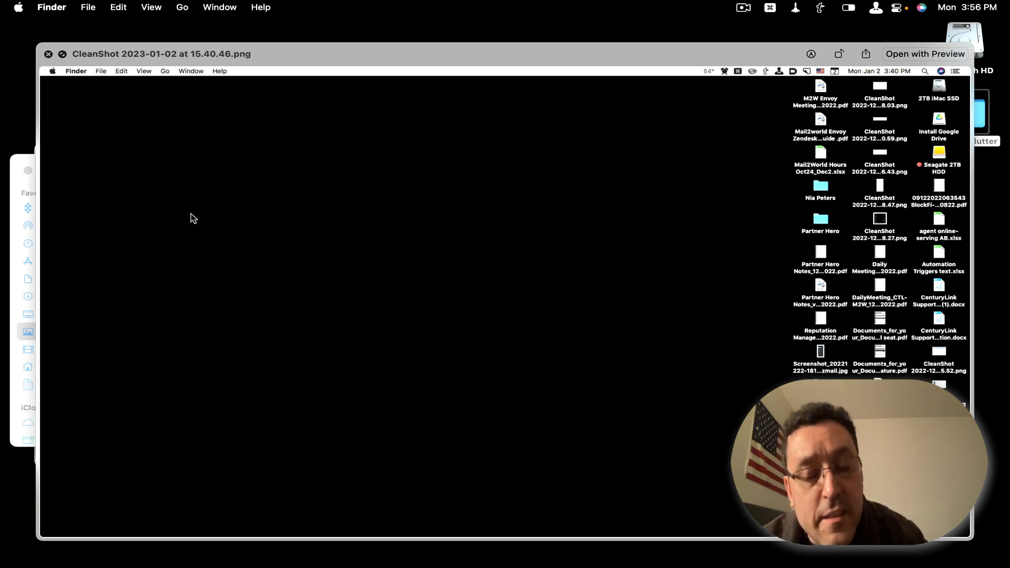
key(space)
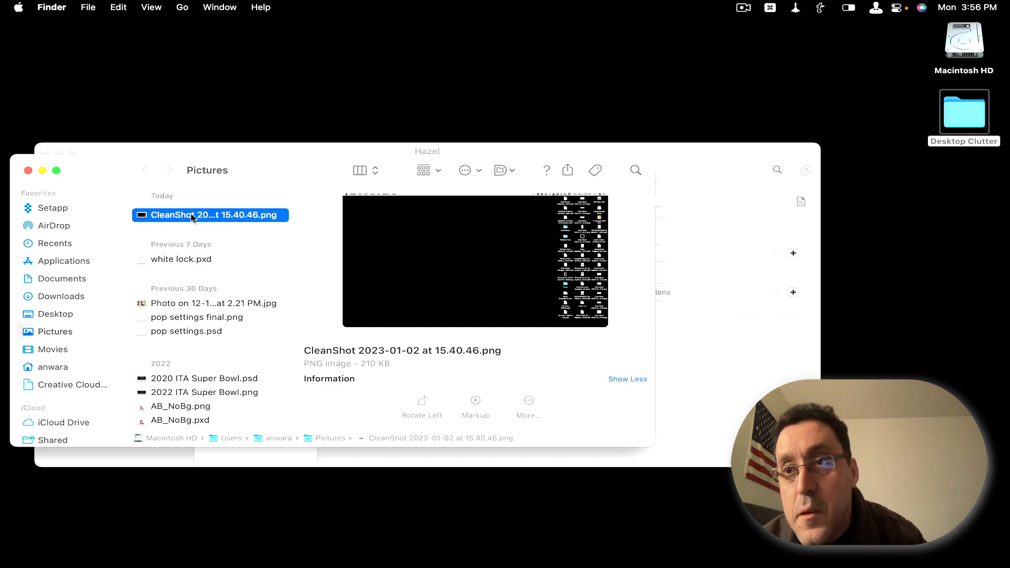